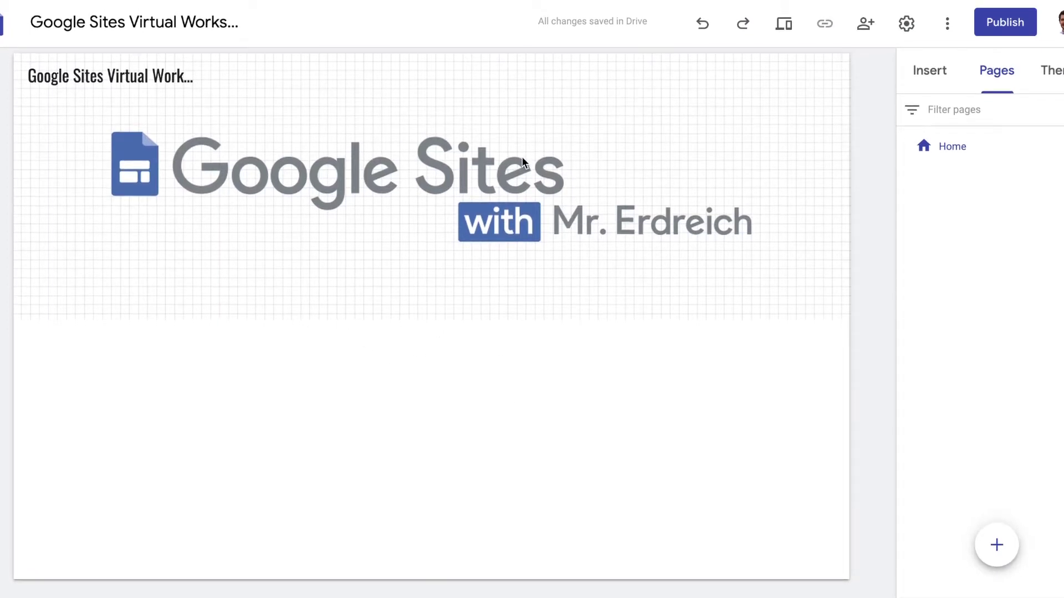
{"action": "left_click", "coordinate": [930, 79]}
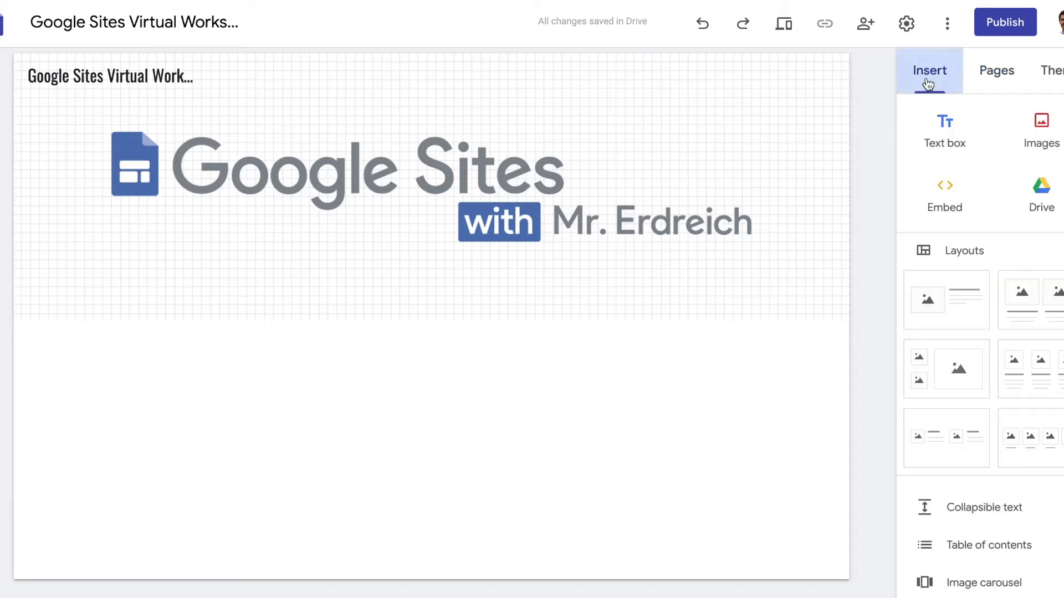
{"action": "left_click_drag", "start_coordinate": [940, 316], "coordinate": [718, 385]}
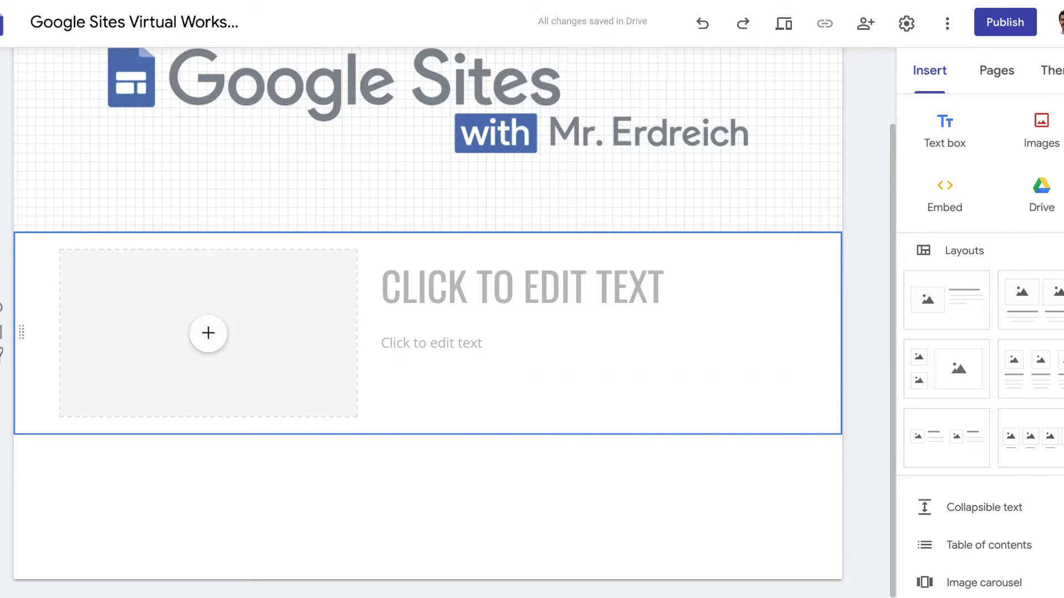
{"action": "left_click", "coordinate": [2, 354]}
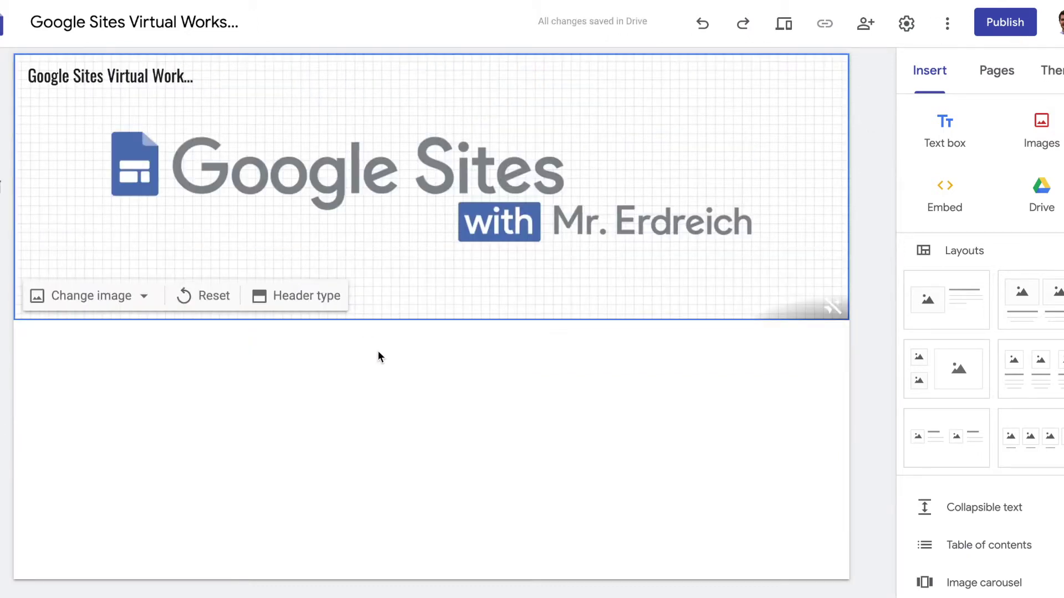
Open the Publish dialog, review the school's base URL, and select the empty web address field
{"action": "left_click", "coordinate": [1004, 24]}
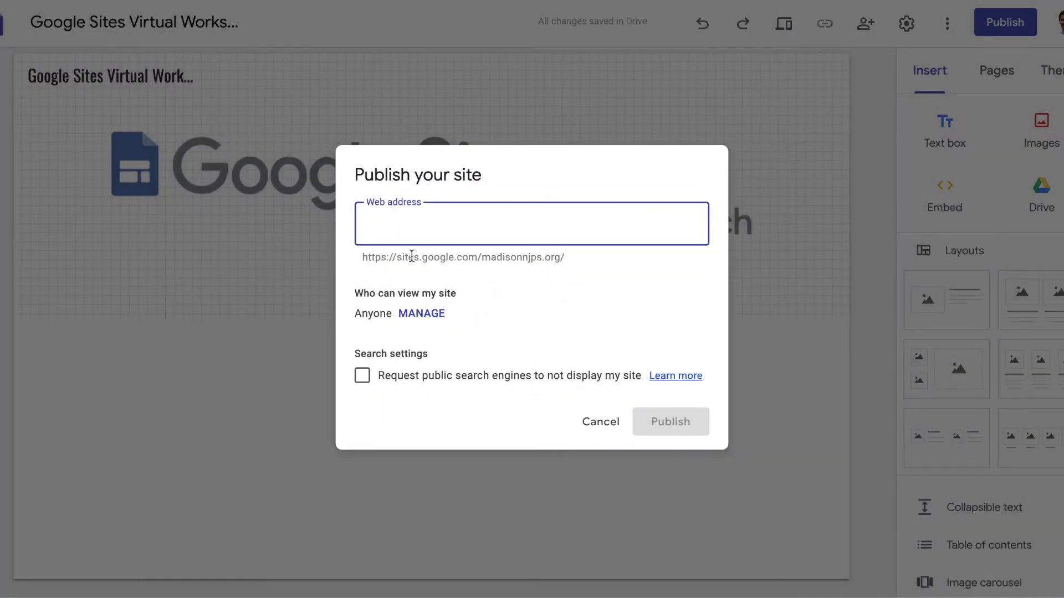
{"action": "triple_click", "coordinate": [452, 260]}
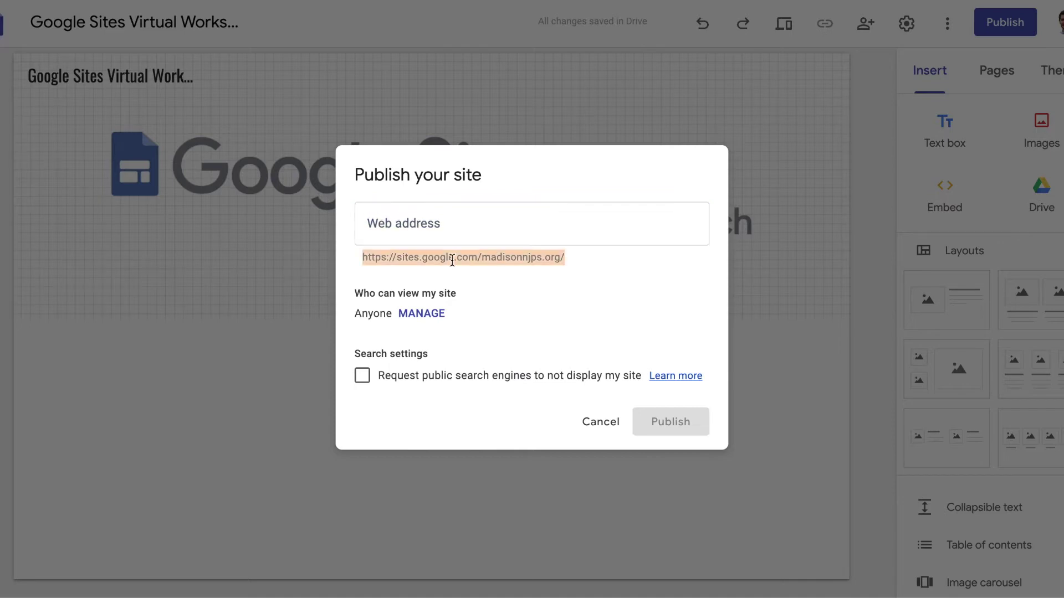
{"action": "left_click", "coordinate": [467, 260]}
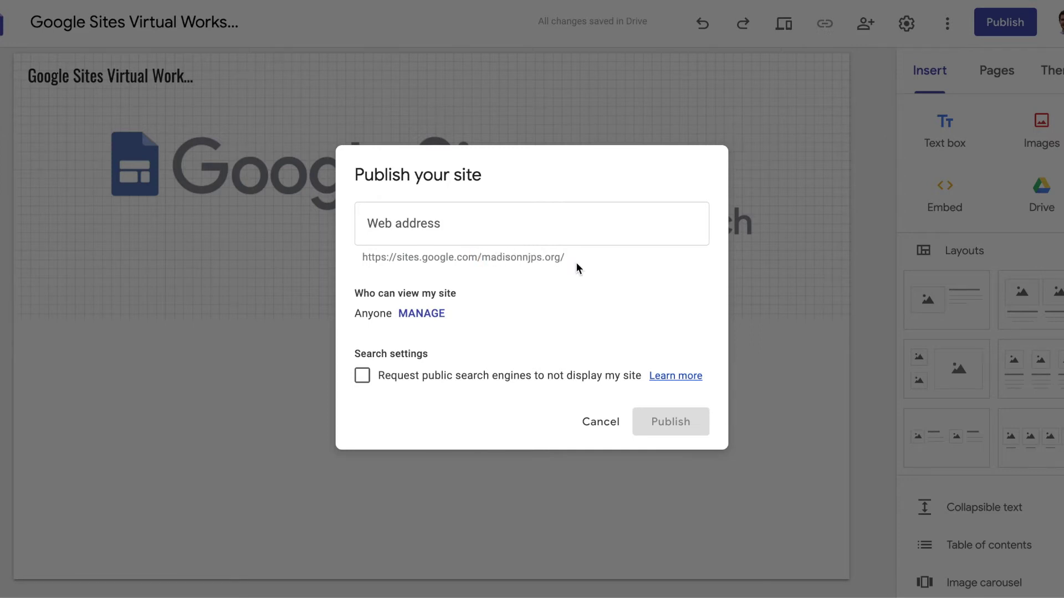
{"action": "left_click", "coordinate": [490, 232]}
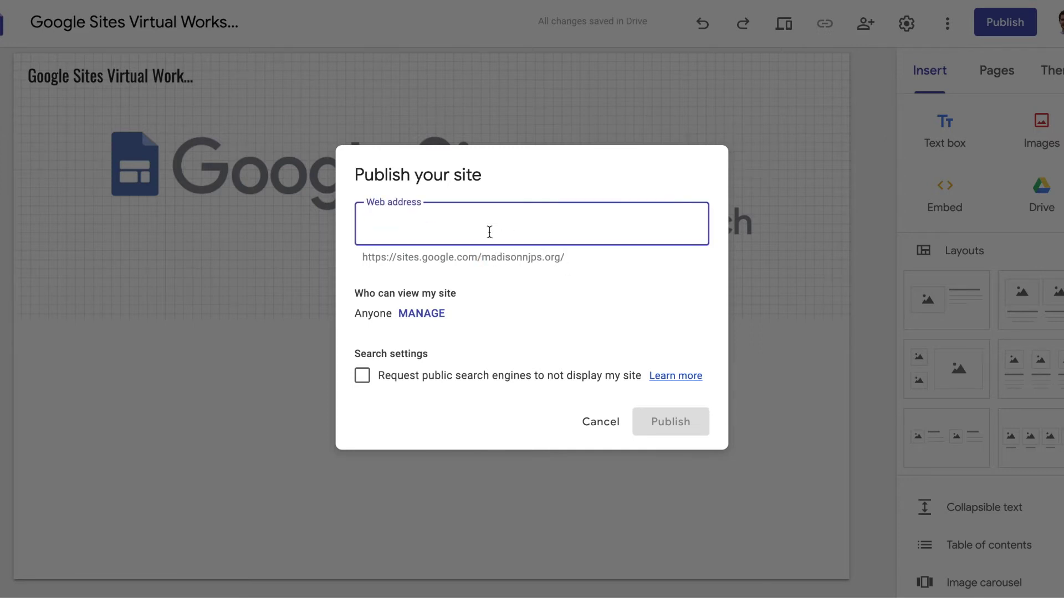
Enter 'sitesworkshop' as the web address, giving sites.google.com/madisonnjps.org/sitesworkshop
{"action": "type", "text": "sitesworkshop"}
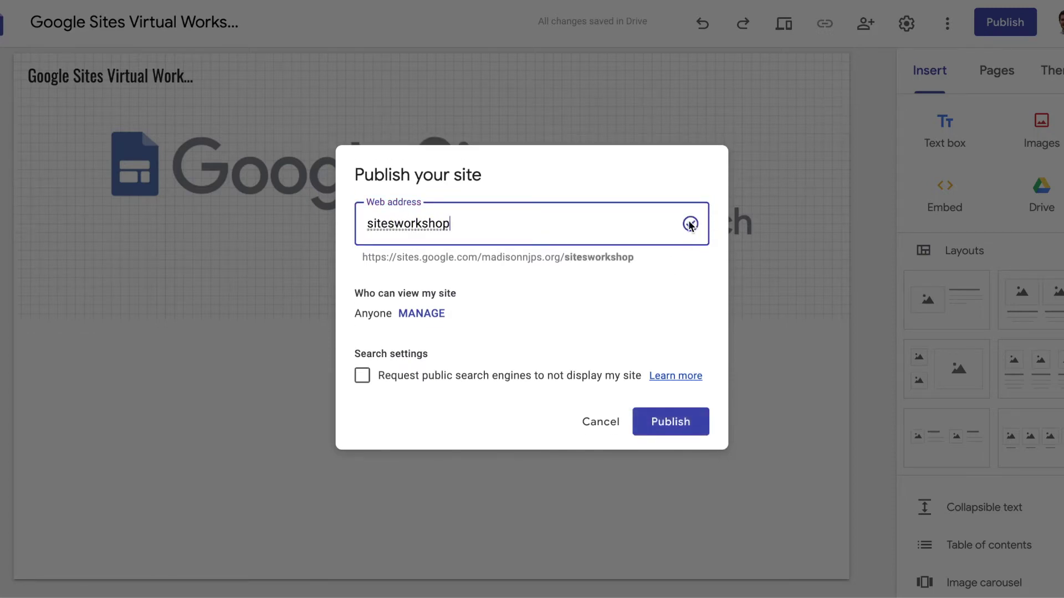
{"action": "left_click", "coordinate": [467, 259]}
{"action": "triple_click", "coordinate": [467, 258]}
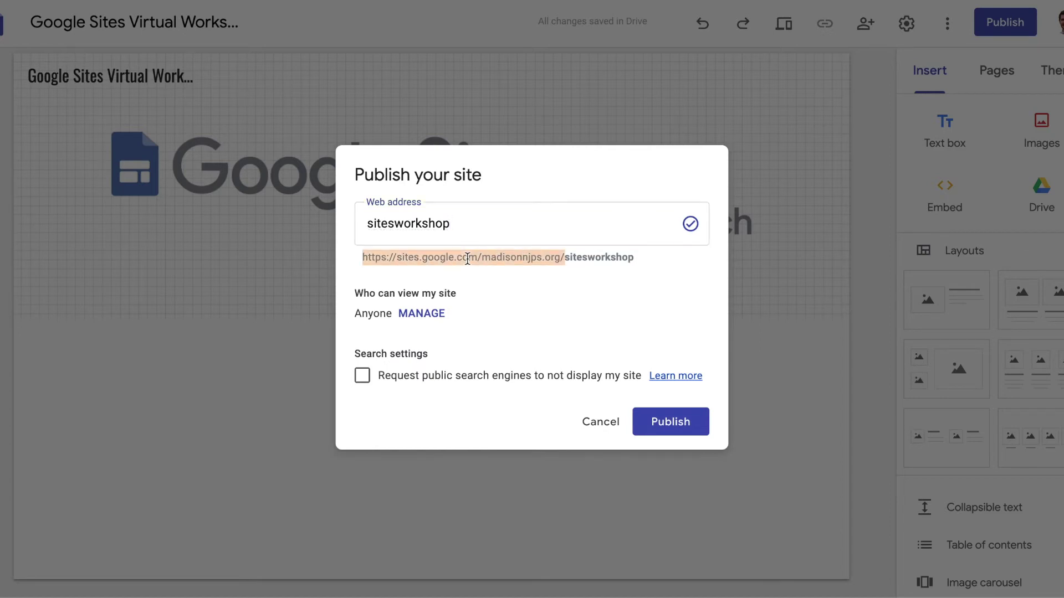
{"action": "left_click", "coordinate": [467, 259]}
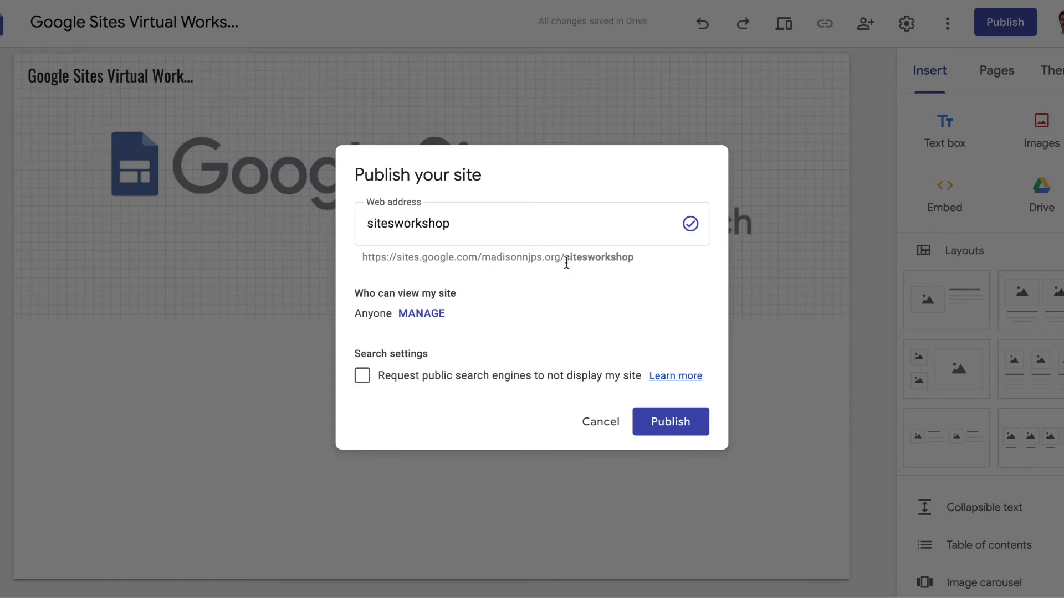
{"action": "left_click", "coordinate": [619, 261]}
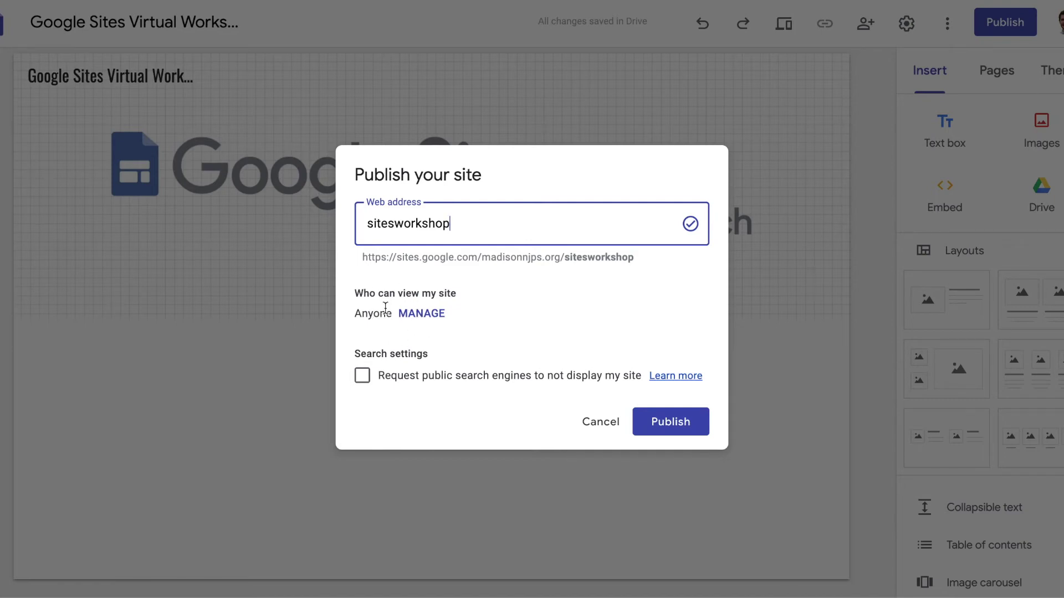
In the sharing settings, add a colleague's e-mail as Editor, then cancel the invitation
{"action": "left_click", "coordinate": [421, 313]}
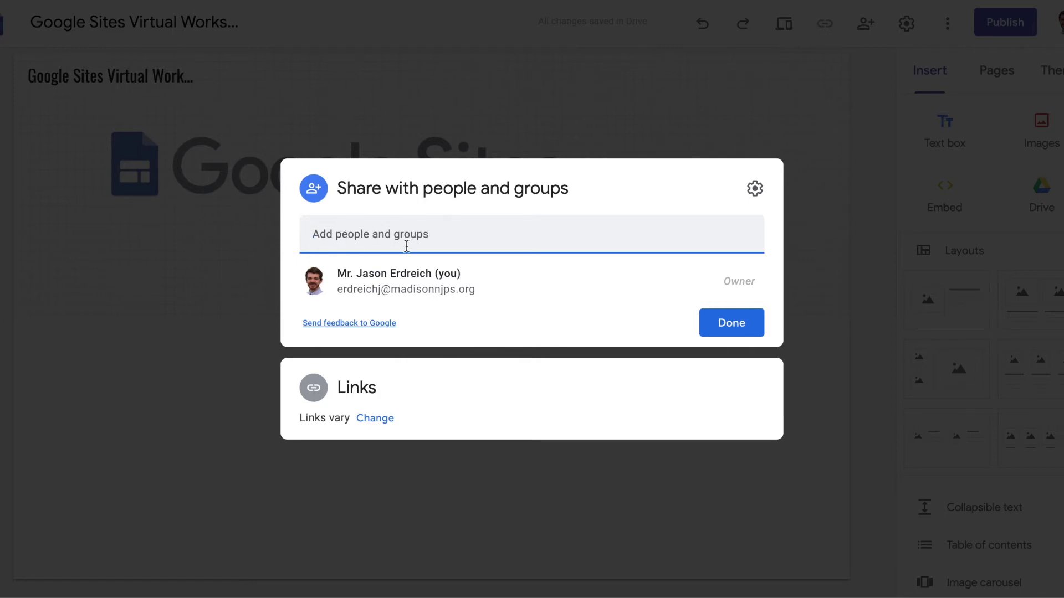
{"action": "key", "text": "ctrl+v"}
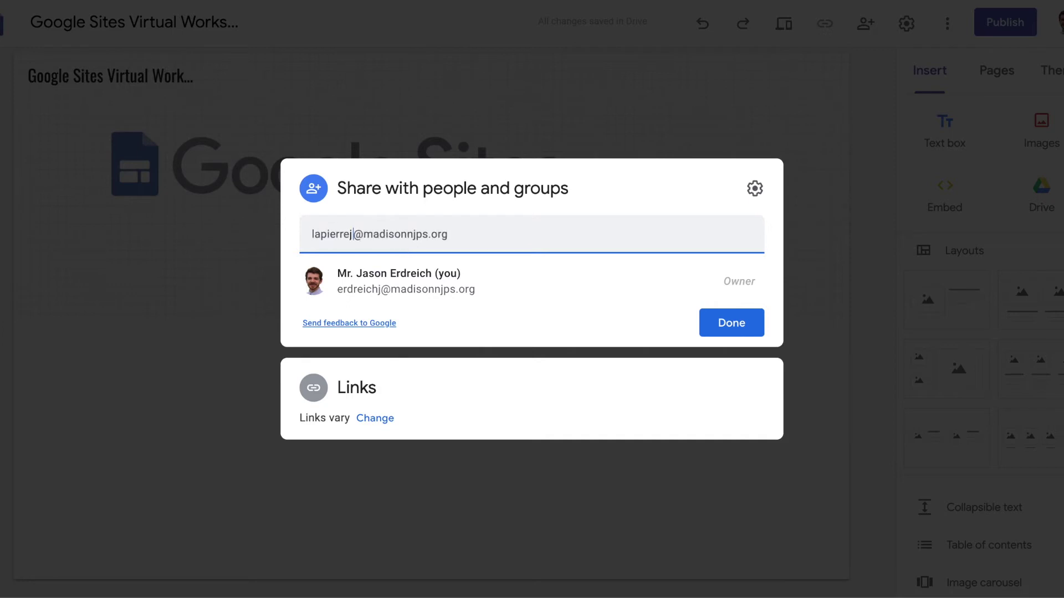
{"action": "key", "text": "Return"}
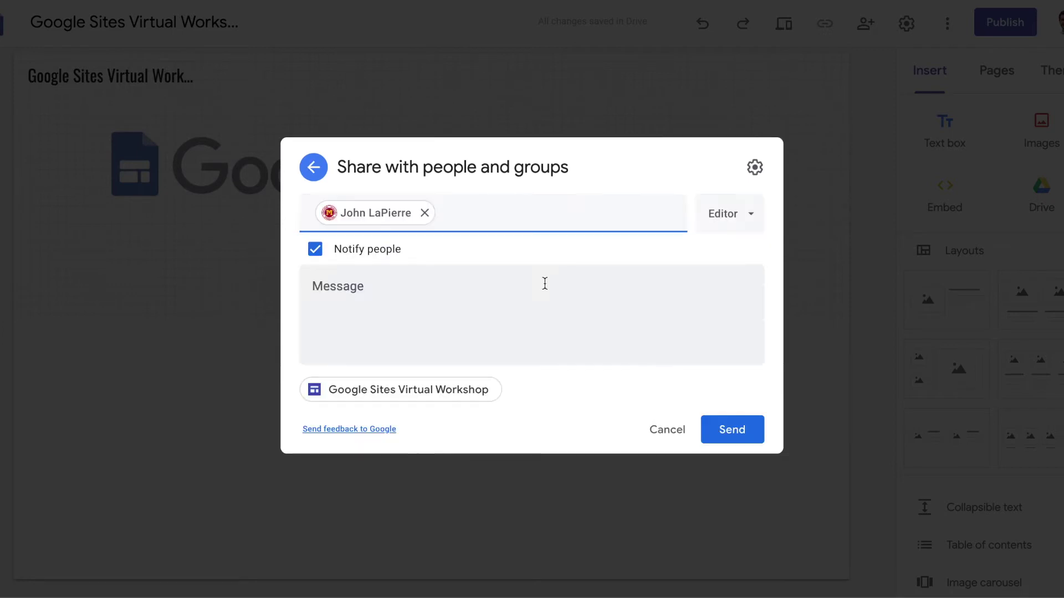
{"action": "left_click", "coordinate": [746, 226]}
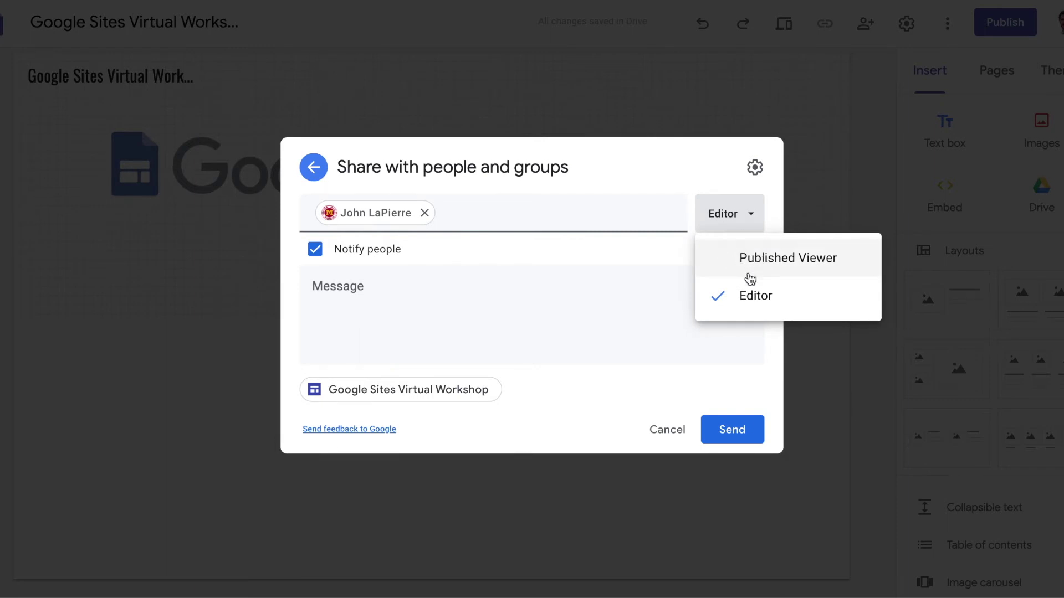
{"action": "left_click", "coordinate": [713, 176]}
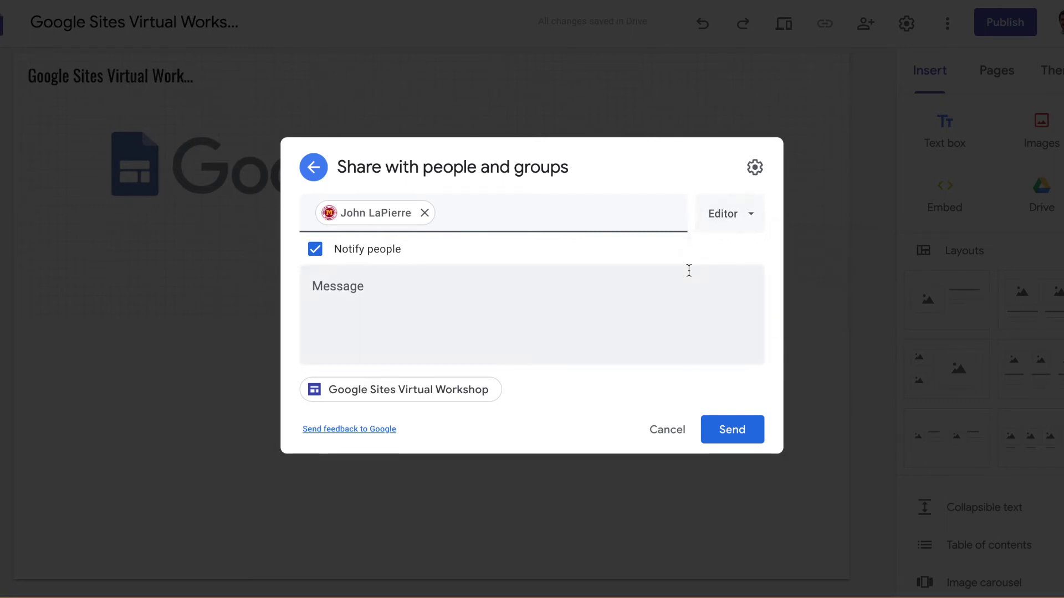
{"action": "left_click", "coordinate": [671, 430]}
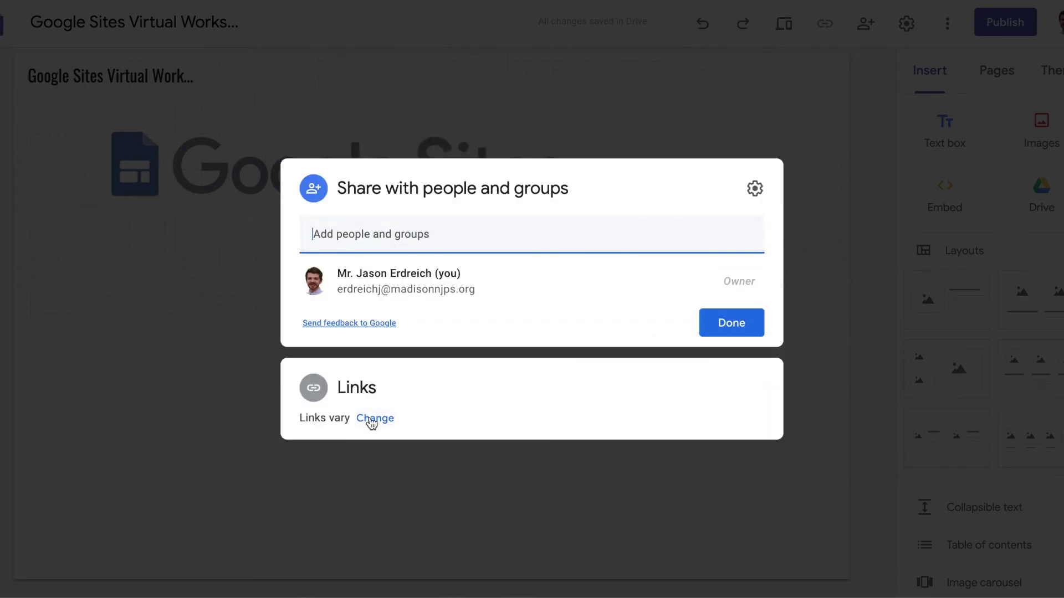
Set draft link access to Restricted and leave the published site Public
{"action": "left_click", "coordinate": [370, 422]}
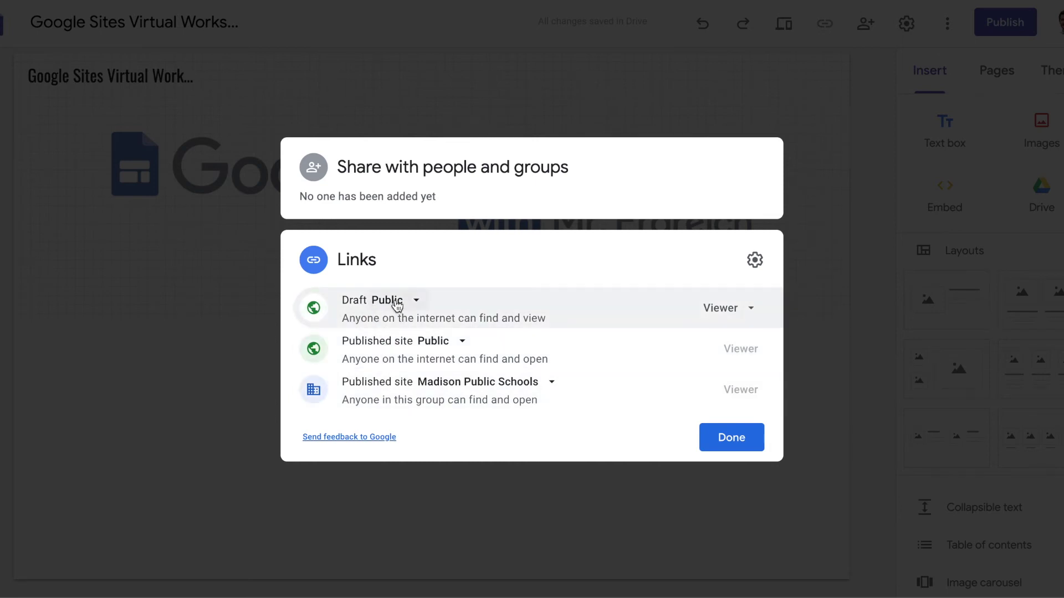
{"action": "left_click", "coordinate": [397, 306]}
{"action": "key", "text": "Escape"}
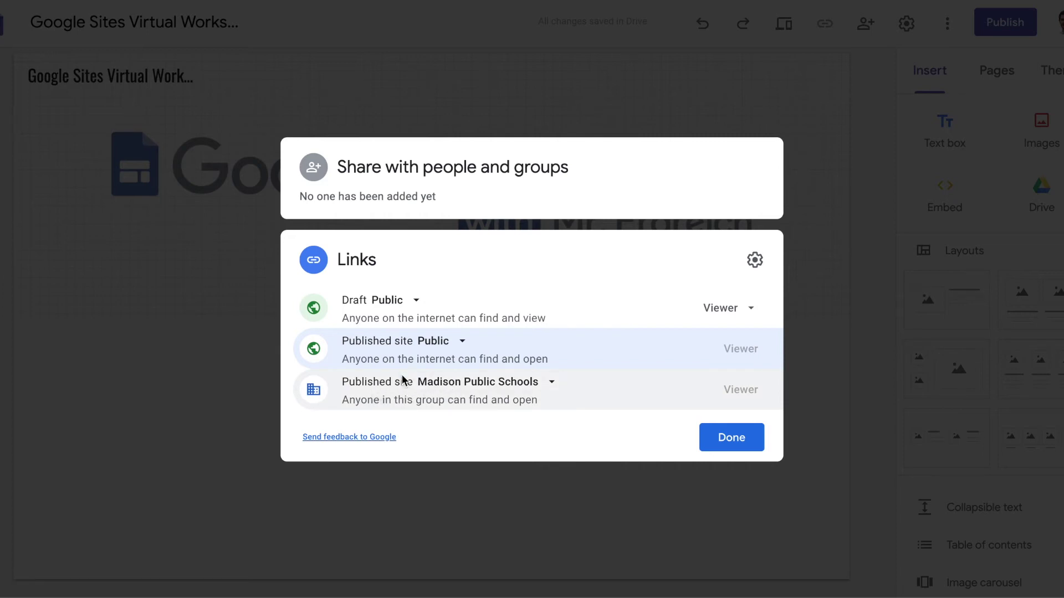
{"action": "left_click", "coordinate": [392, 303]}
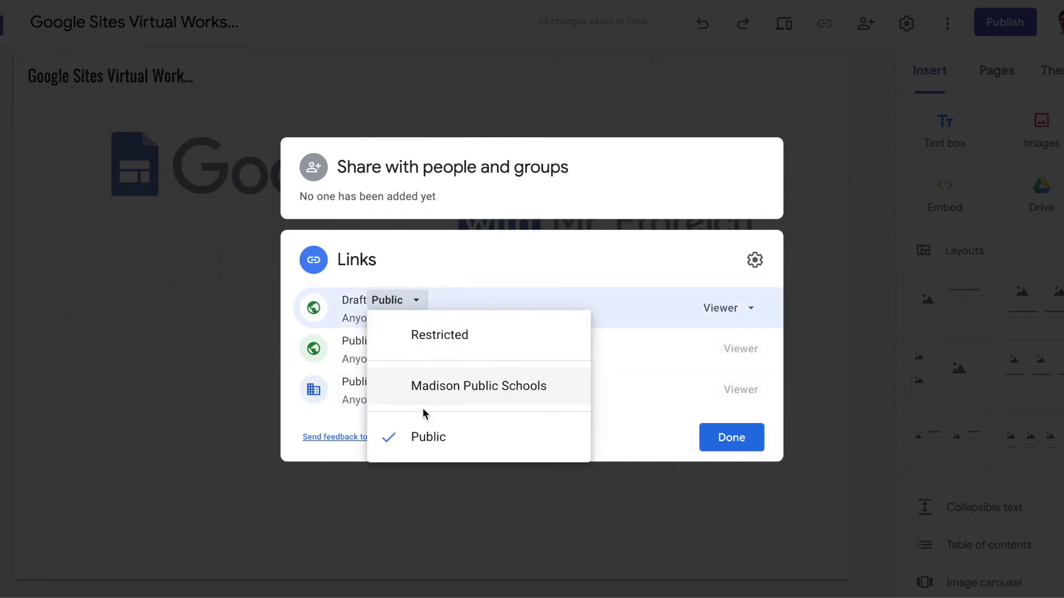
{"action": "left_click", "coordinate": [427, 347]}
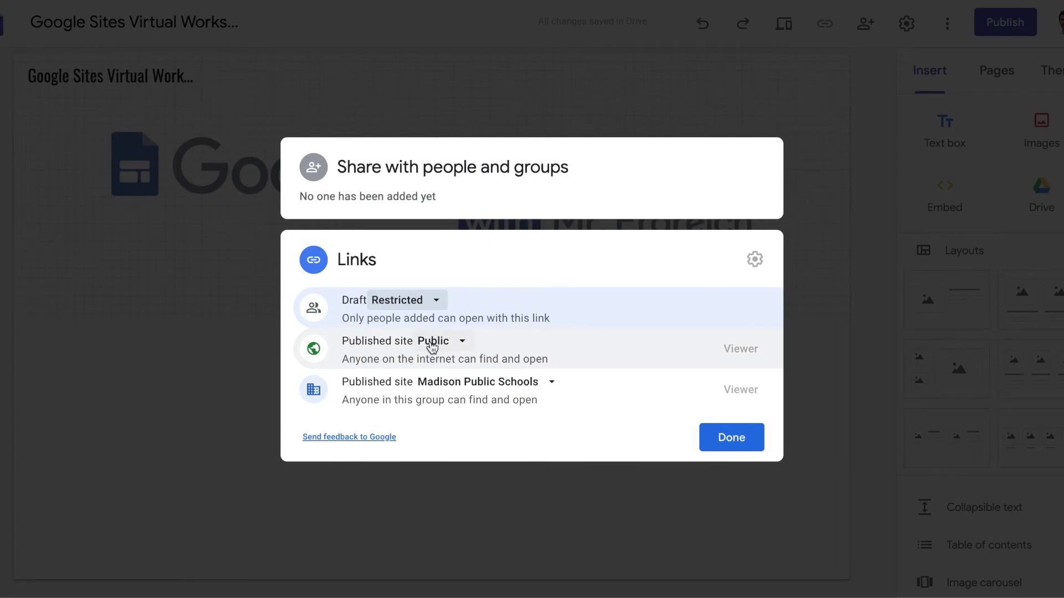
{"action": "left_click", "coordinate": [433, 344]}
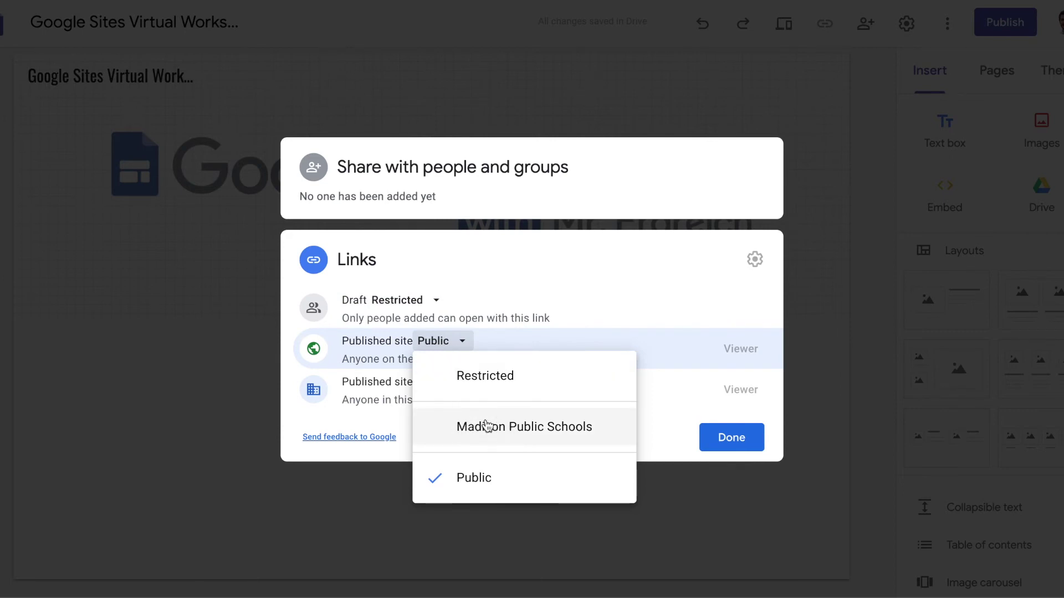
{"action": "left_click", "coordinate": [487, 426]}
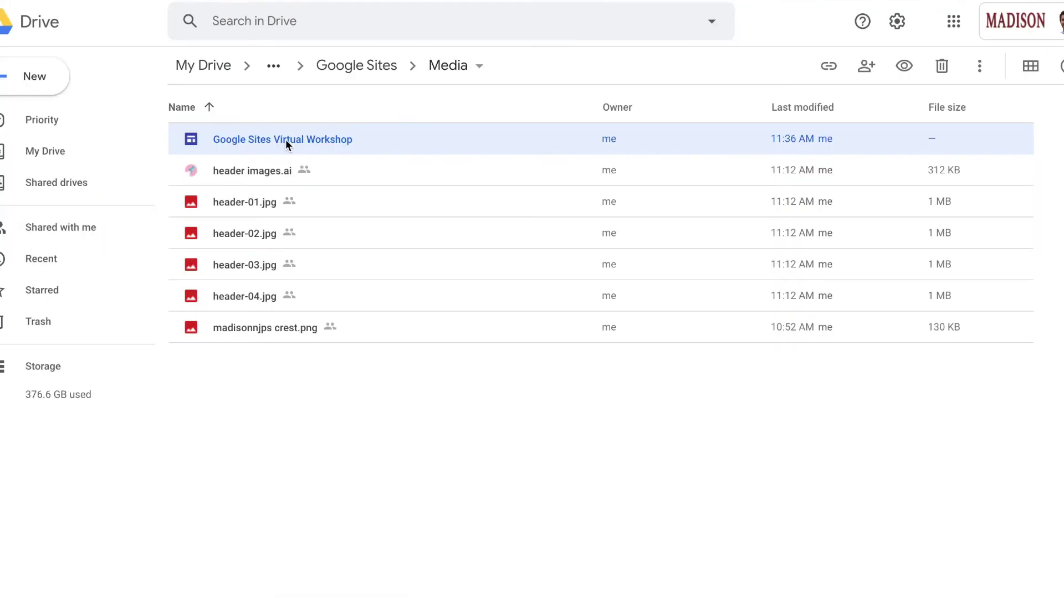
{"action": "right_click", "coordinate": [281, 140]}
{"action": "left_click", "coordinate": [357, 228]}
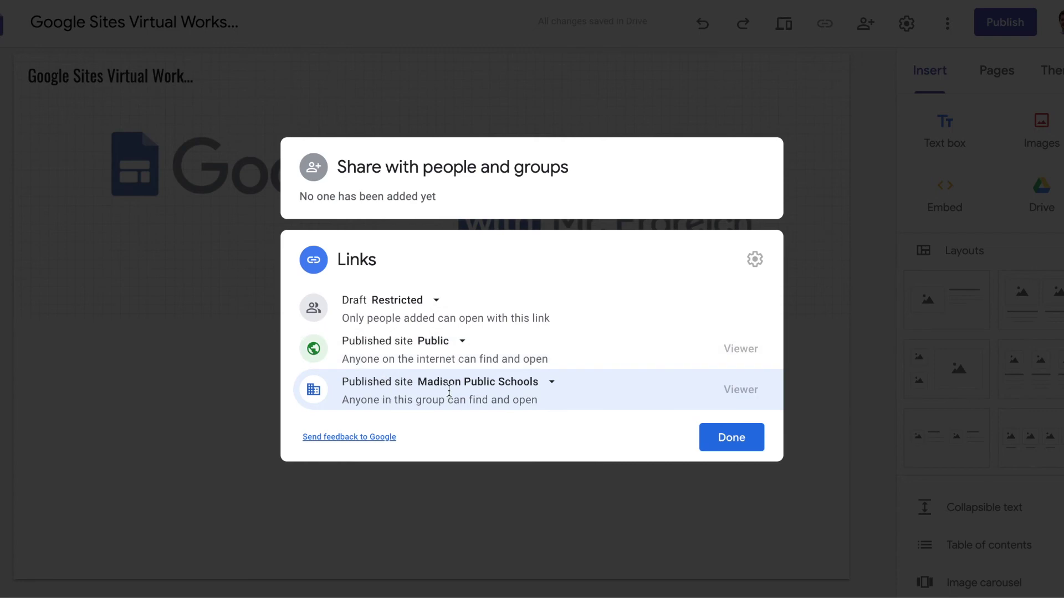
Leave search-engine listing allowed and publish the site at the sitesworkshop address
{"action": "left_click", "coordinate": [728, 439]}
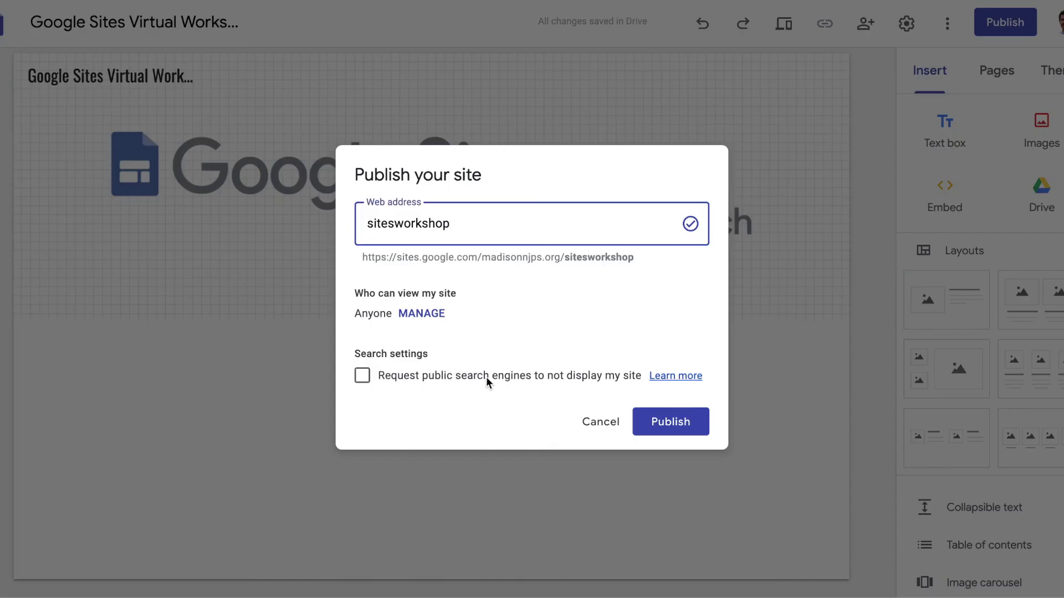
{"action": "left_click", "coordinate": [379, 375]}
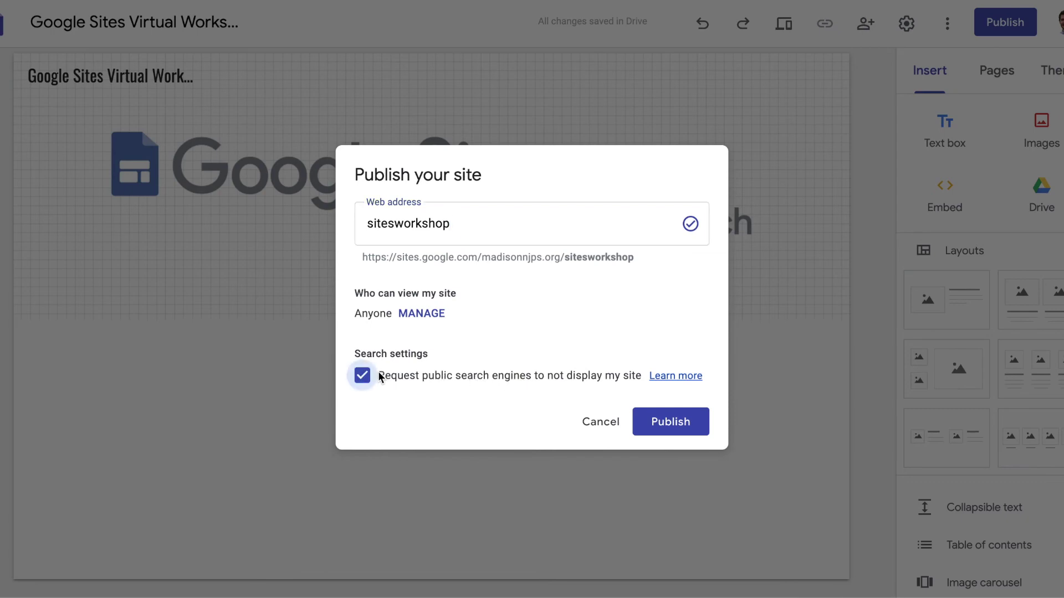
{"action": "left_click", "coordinate": [405, 375]}
{"action": "left_click", "coordinate": [677, 421]}
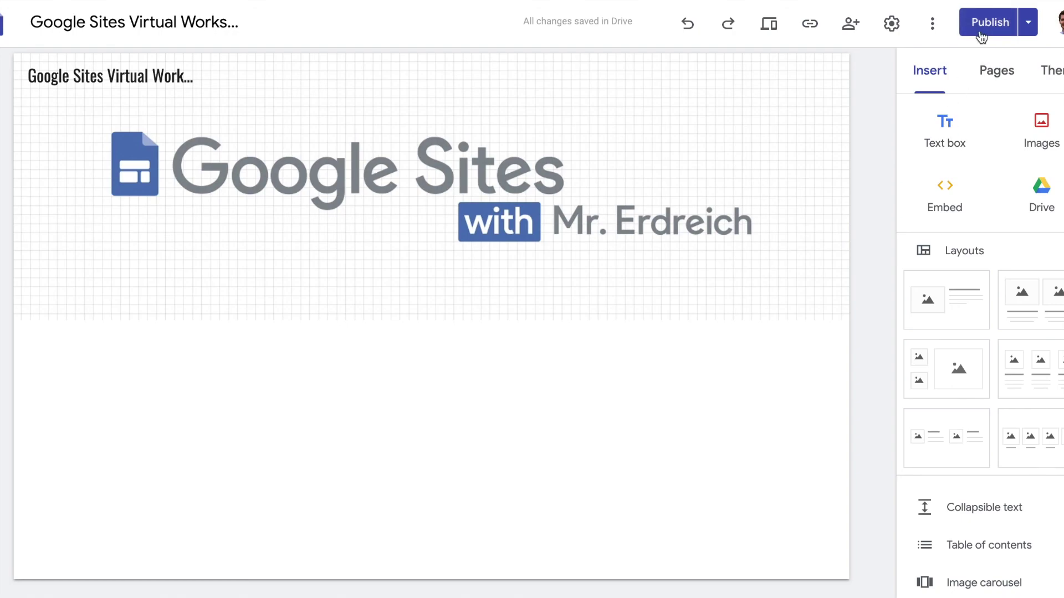
{"action": "left_click", "coordinate": [977, 32]}
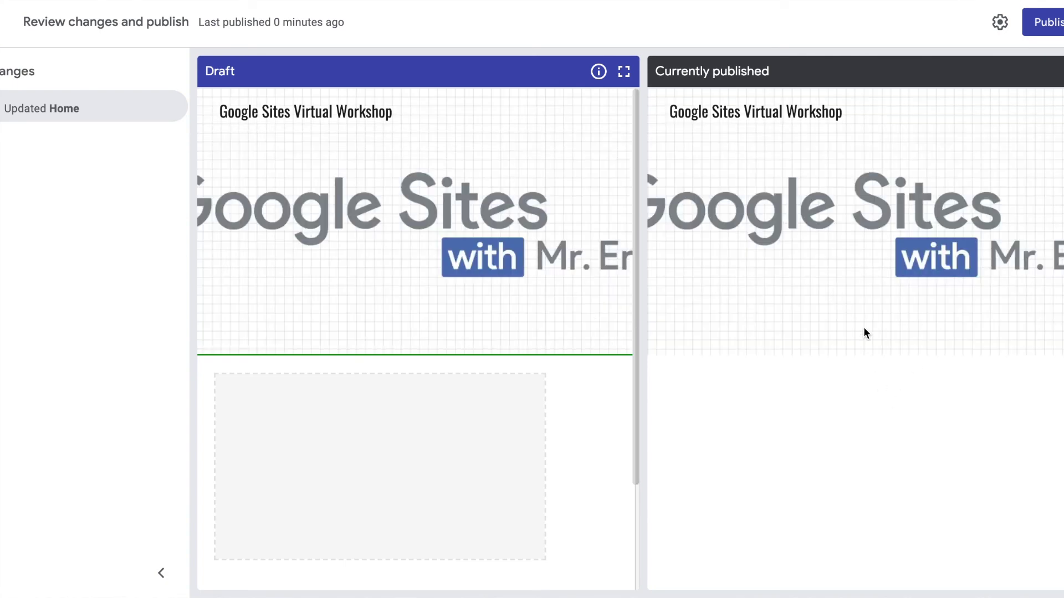
{"action": "scroll", "coordinate": [452, 402], "scroll_direction": "down", "scroll_amount": 2}
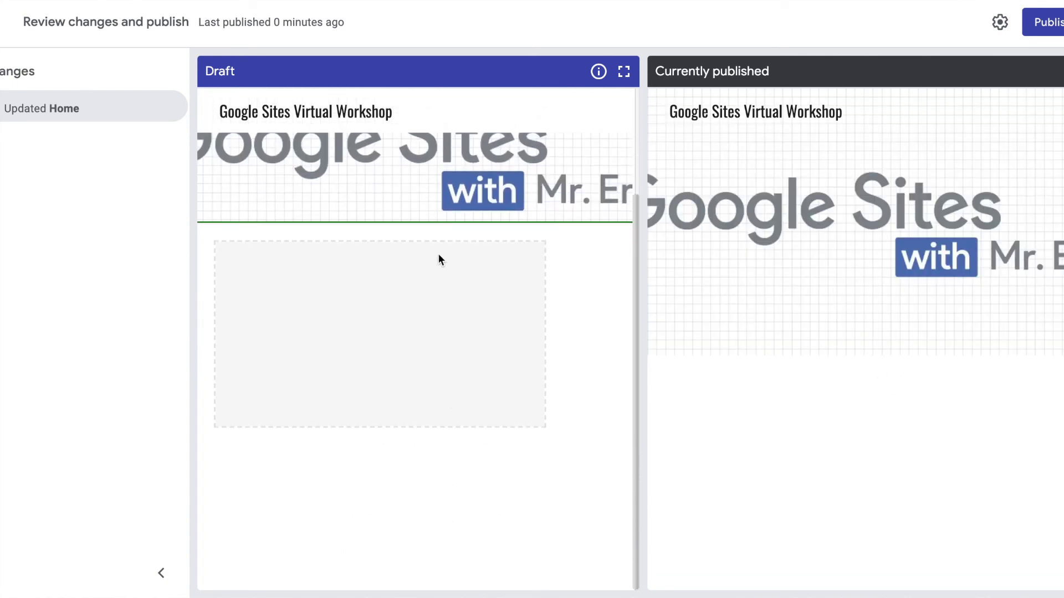
{"action": "scroll", "coordinate": [456, 295], "scroll_direction": "up", "scroll_amount": 2}
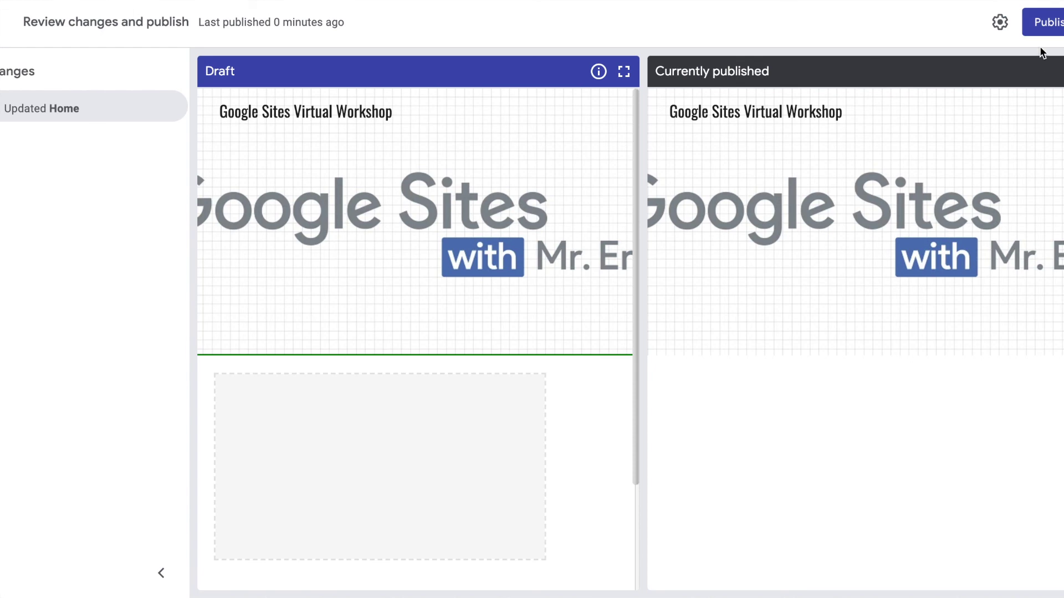
{"action": "scroll", "coordinate": [528, 397], "scroll_direction": "down", "scroll_amount": 2}
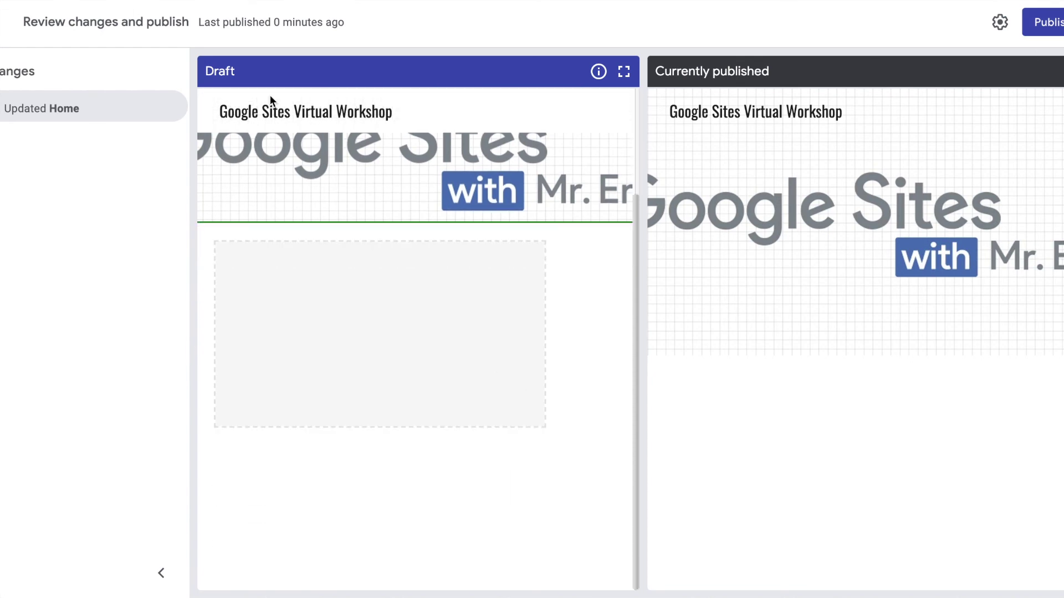